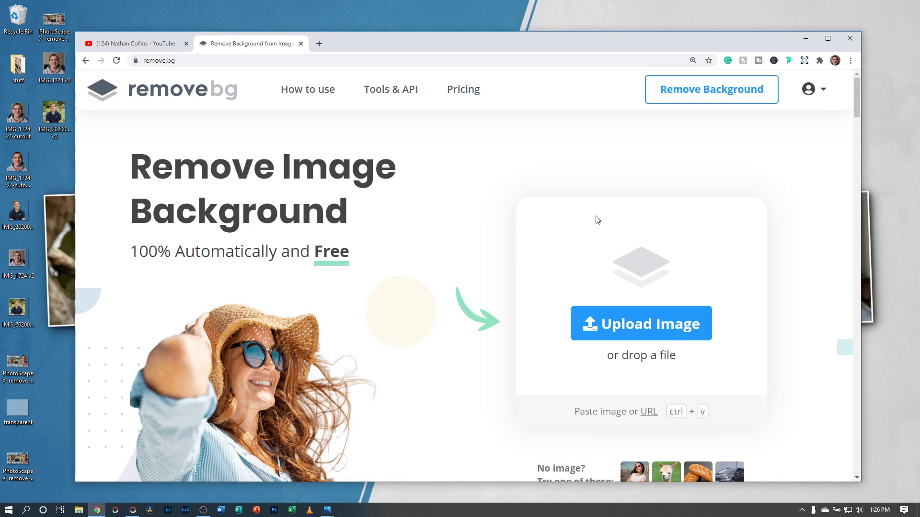
Browse the uploads and PhotoScape X tutorials on the YouTube channel page
click(164, 44)
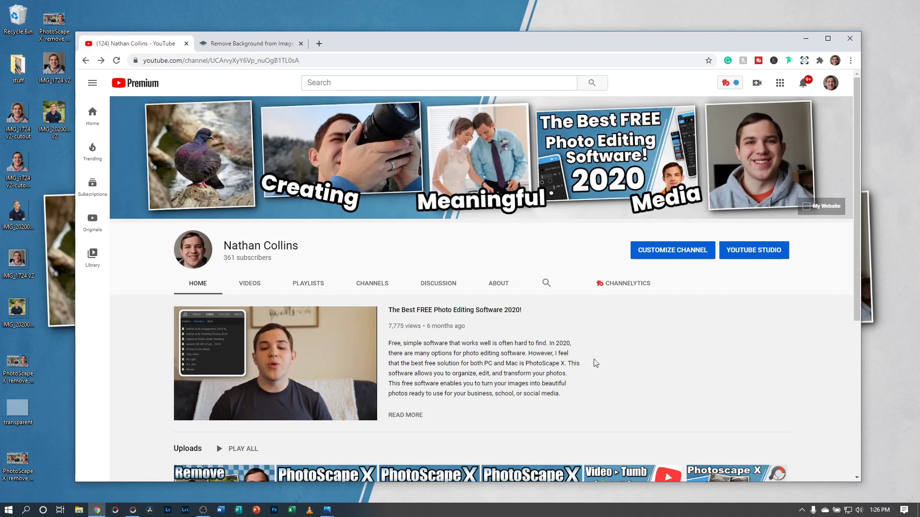
scroll(629, 370, down, 2)
scroll(629, 370, down, 5)
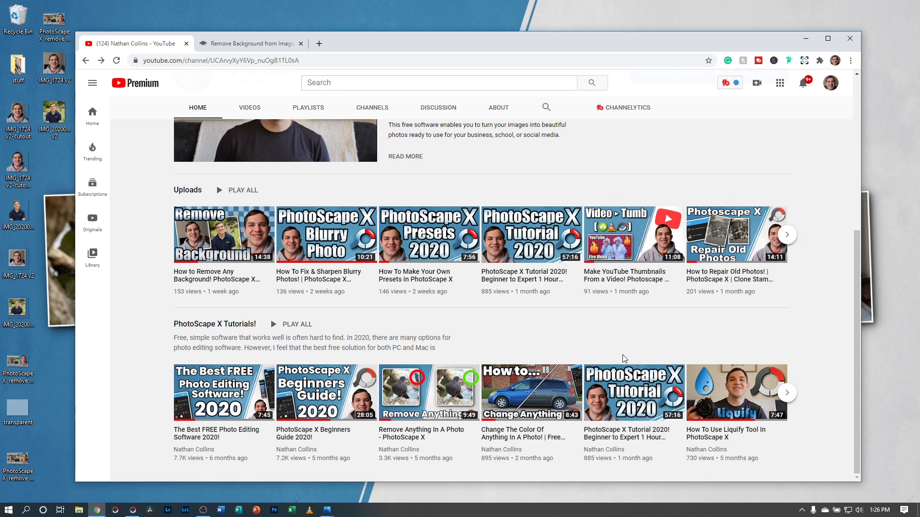
Upload IMG_20200419_125653_954 v2 from the Desktop to remove.bg and maximize the browser to show the cutout
click(261, 47)
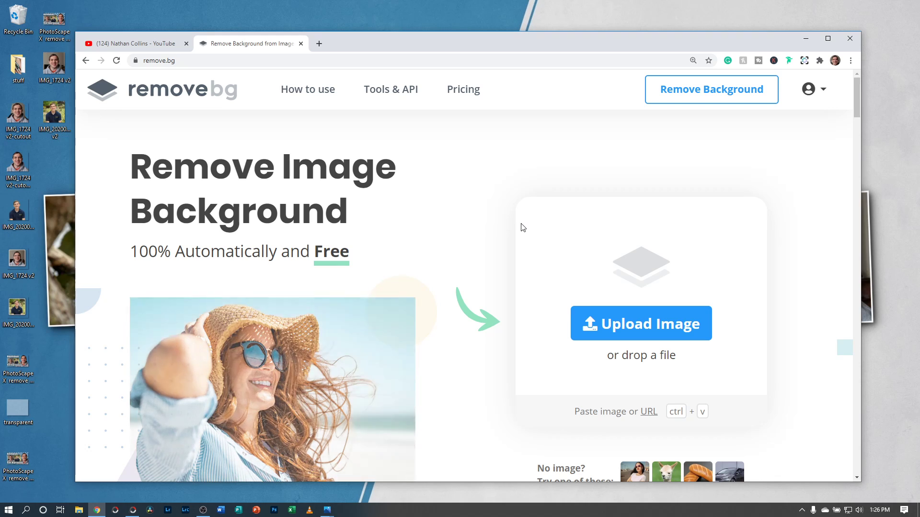
click(620, 326)
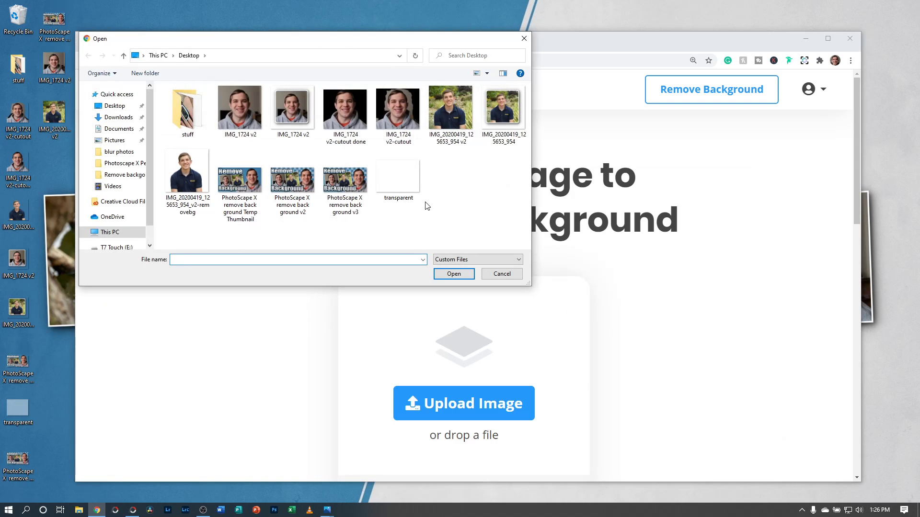
double_click(452, 111)
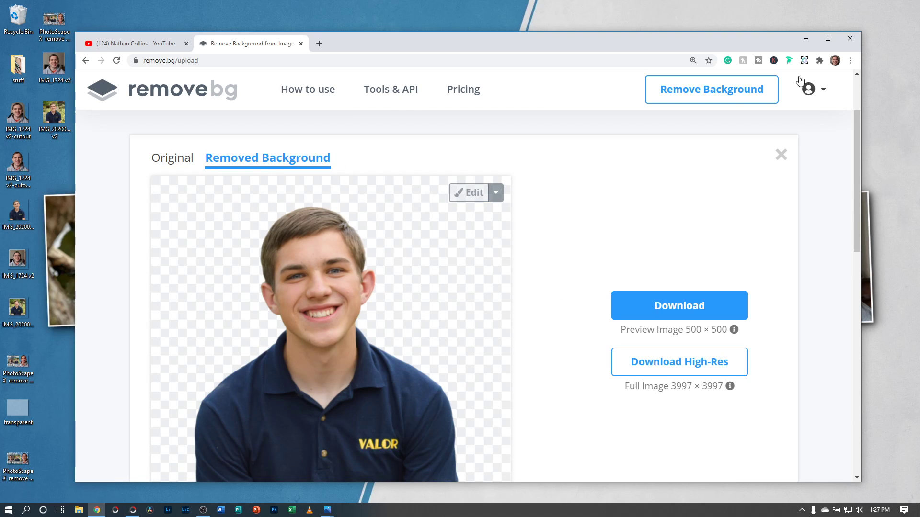
click(827, 39)
scroll(614, 203, down, 1)
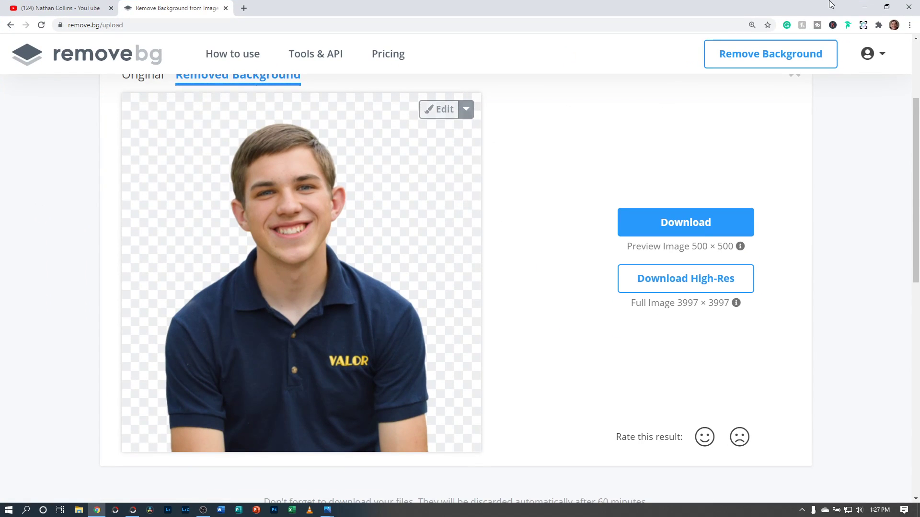
Open the original IMG_20200419_125653_954 v2 photo from the desktop to compare it with the cutout, and return to the maximized browser
drag(795, 10, 918, 20)
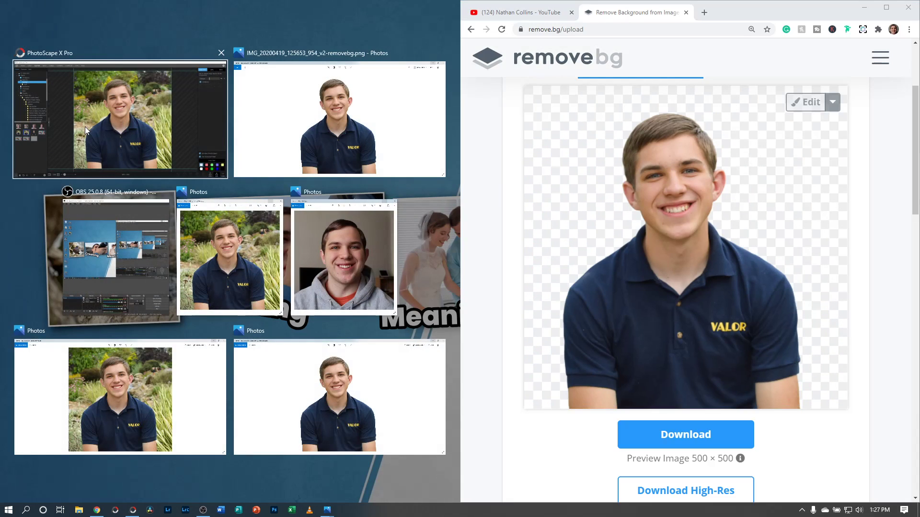
click(191, 4)
click(59, 107)
double_click(59, 107)
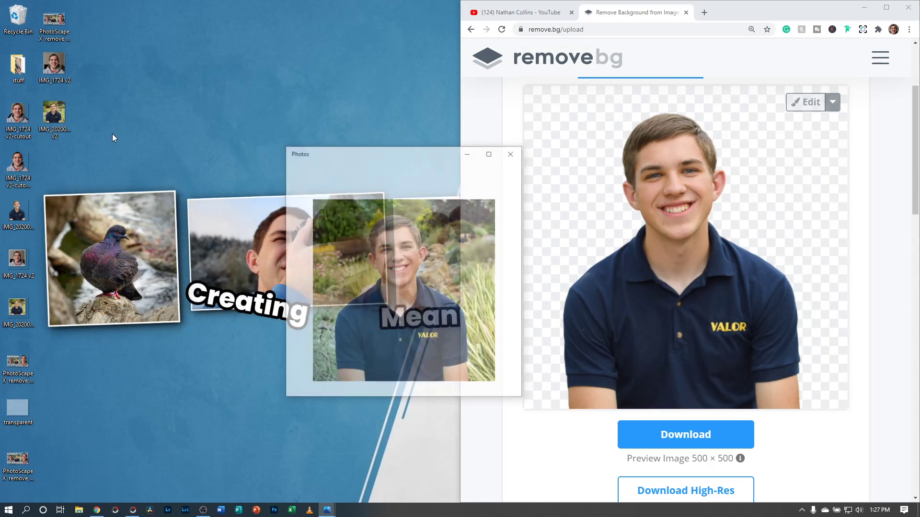
click(493, 151)
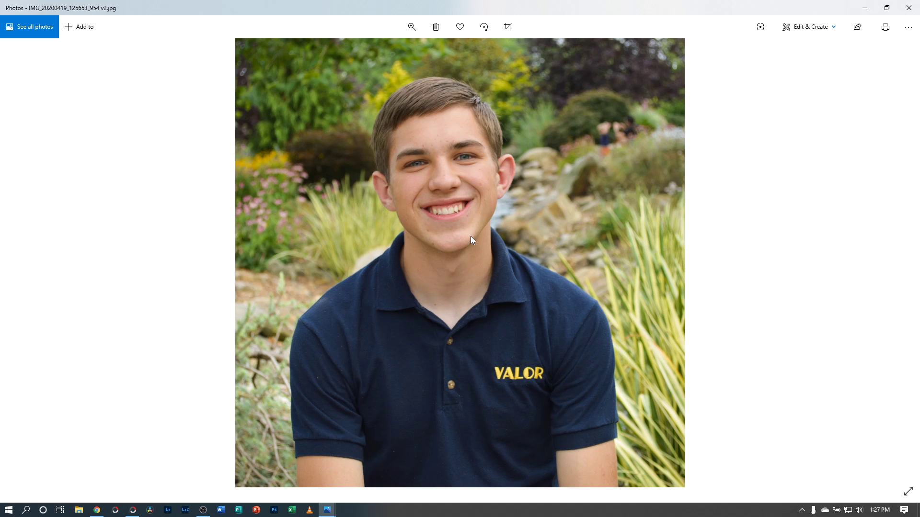
click(907, 7)
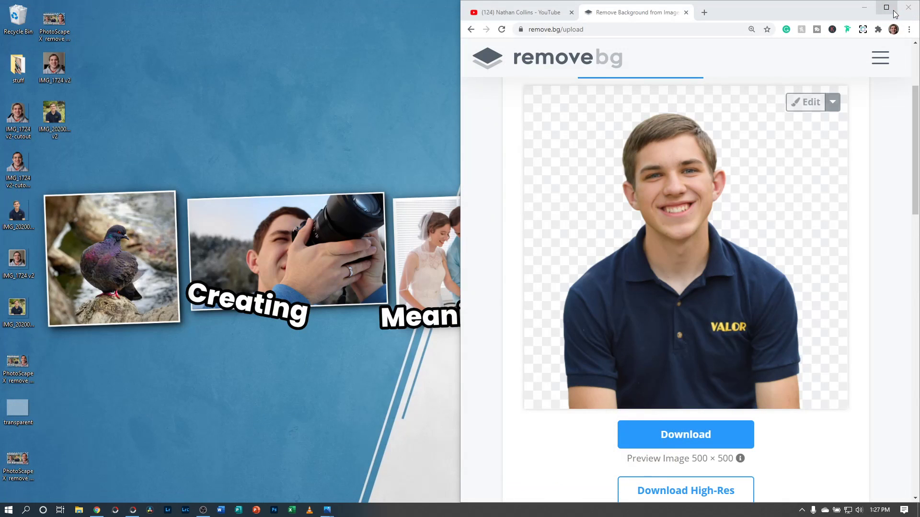
key(super+Up)
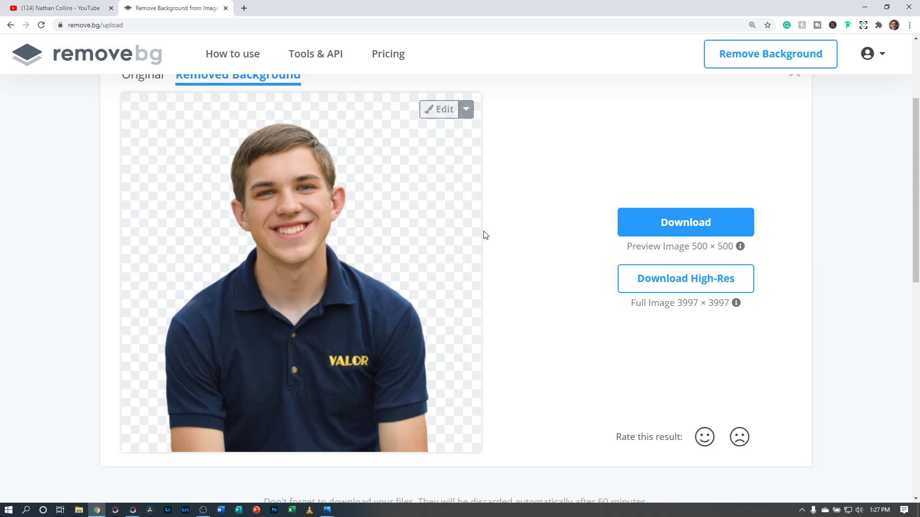
Download the 500 × 500 preview of the cutout and open the downloaded PNG
click(717, 229)
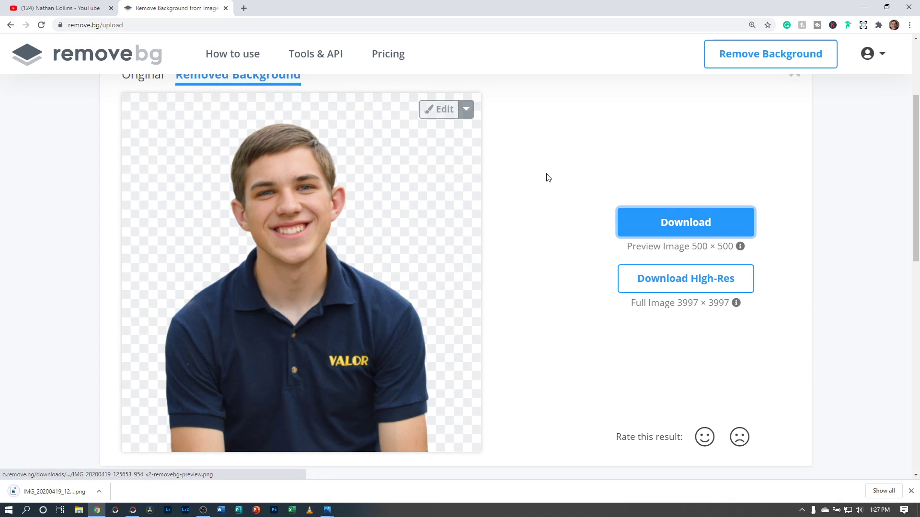
click(41, 492)
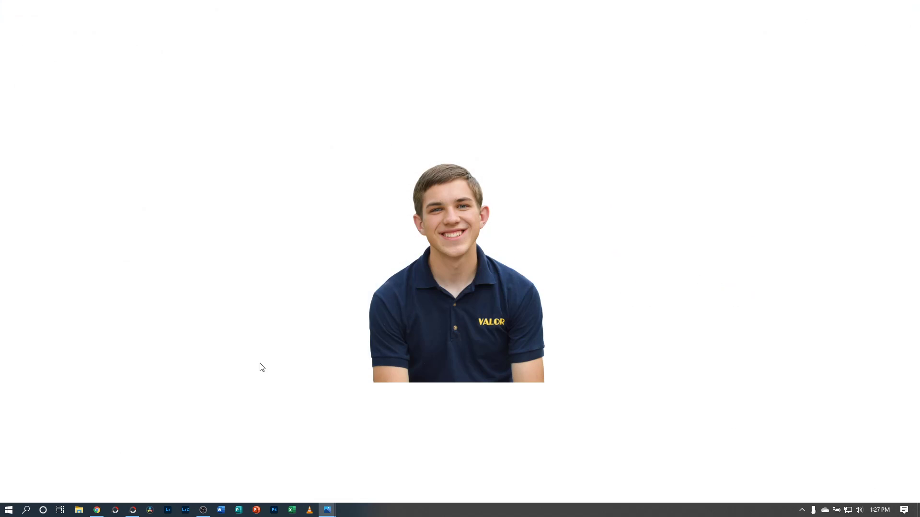
Examine the image quality and edges around the shirt, face and hair in the downloaded preview, and return to remove.bg
scroll(527, 378, up, 5)
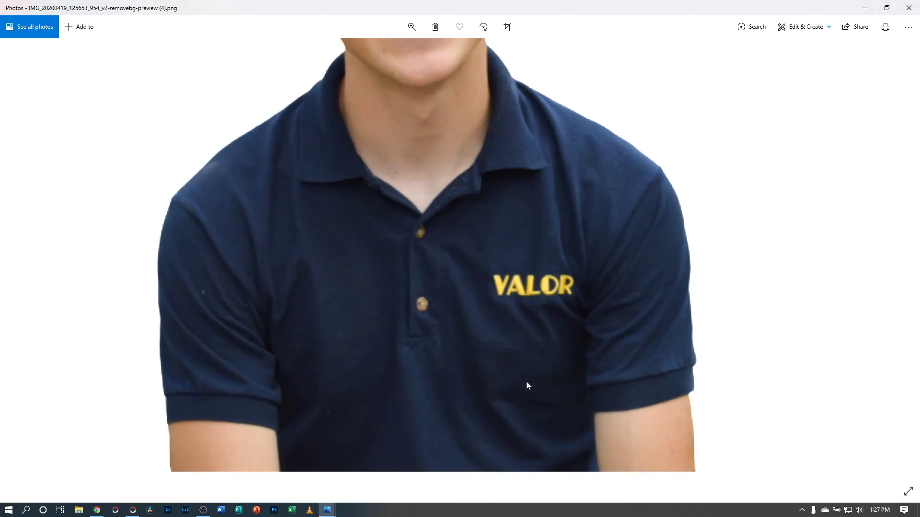
scroll(455, 320, down, 3)
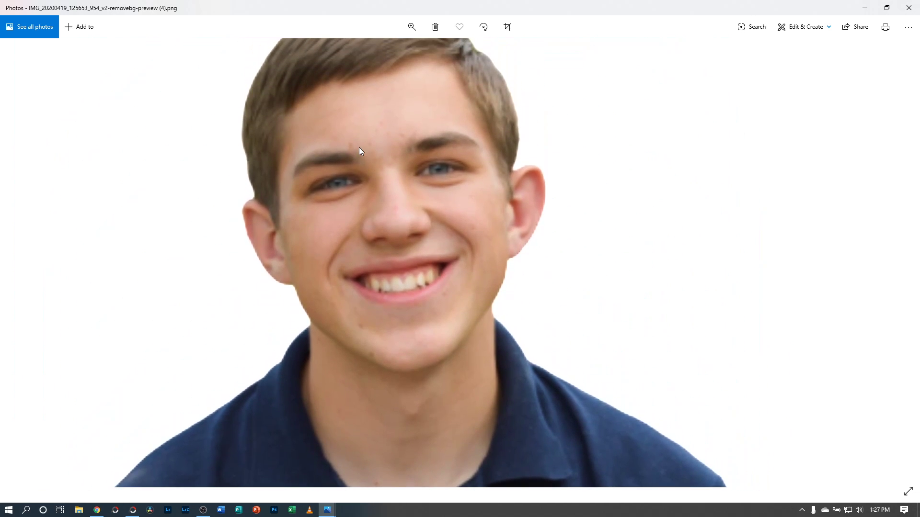
scroll(359, 148, up, 1)
scroll(426, 321, down, 1)
drag(429, 267, 420, 336)
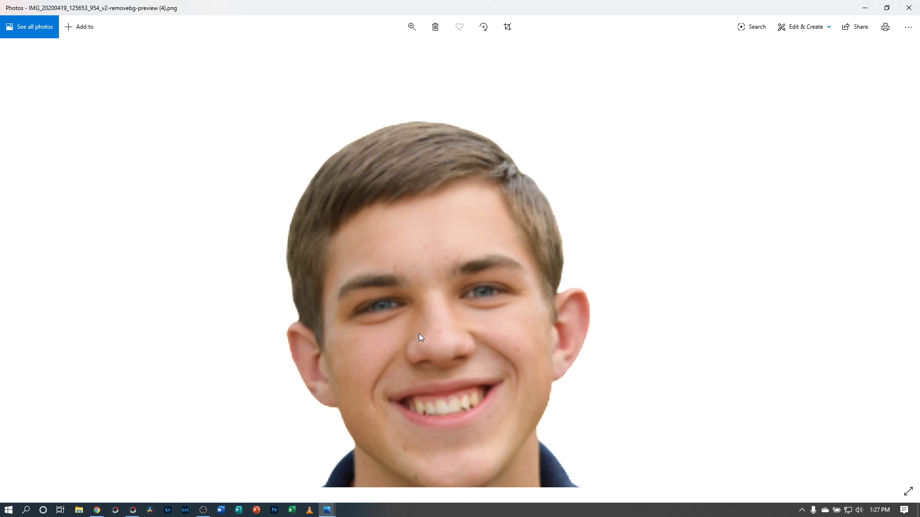
scroll(415, 301, down, 4)
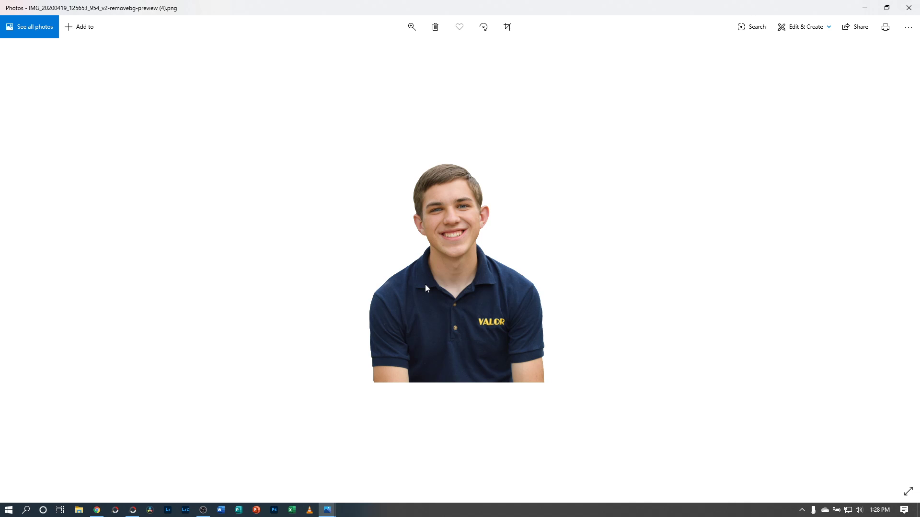
scroll(449, 271, up, 3)
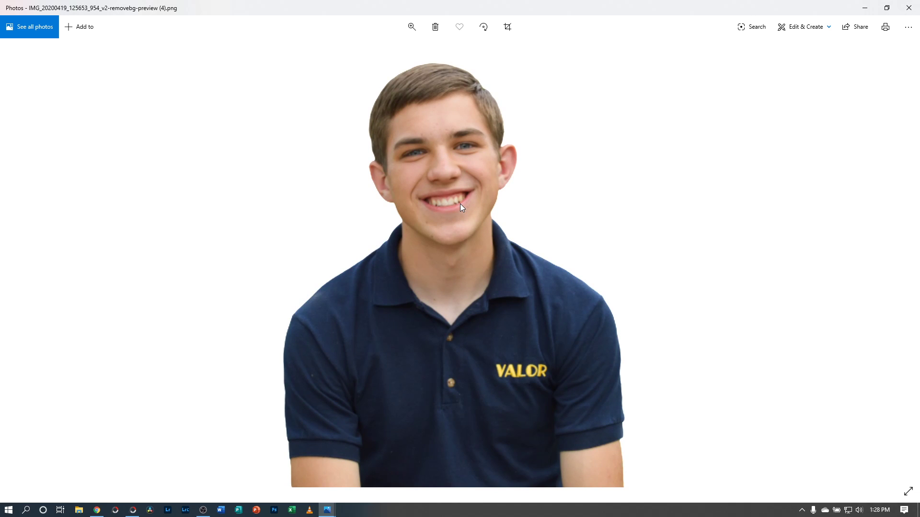
click(865, 7)
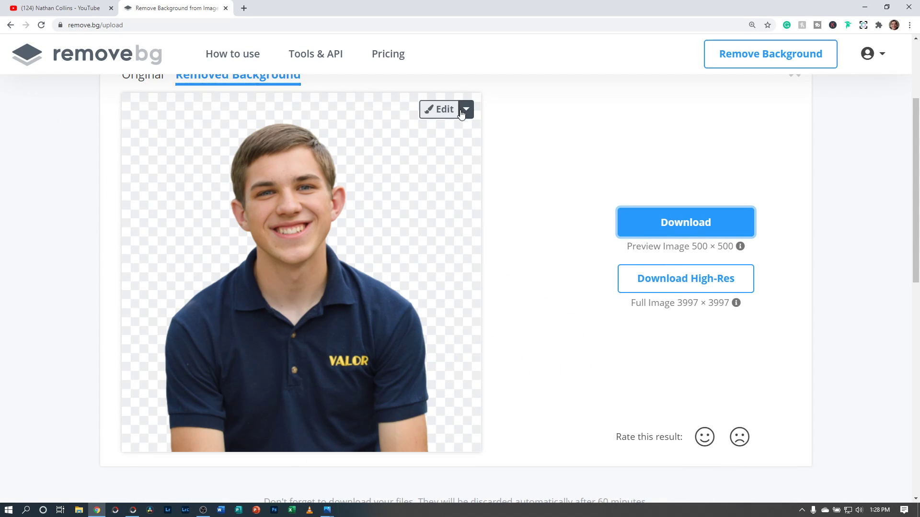
Try the seaside boardwalk, mountain lake and red bokeh photo backgrounds in the cutout's editor, and close the editor without downloading
click(452, 112)
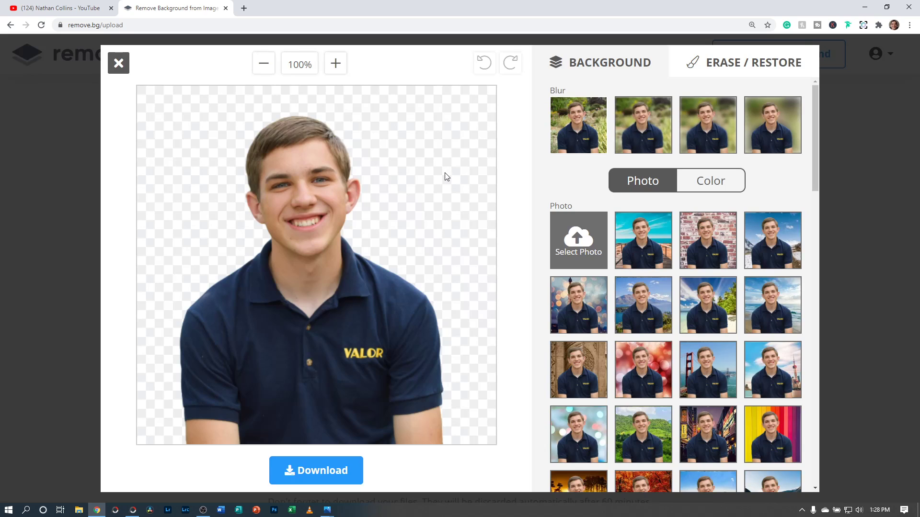
click(639, 244)
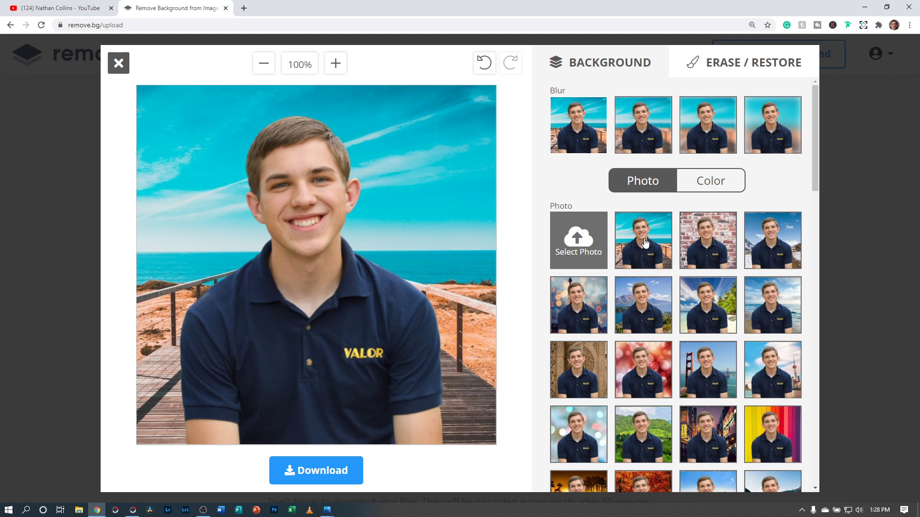
click(656, 325)
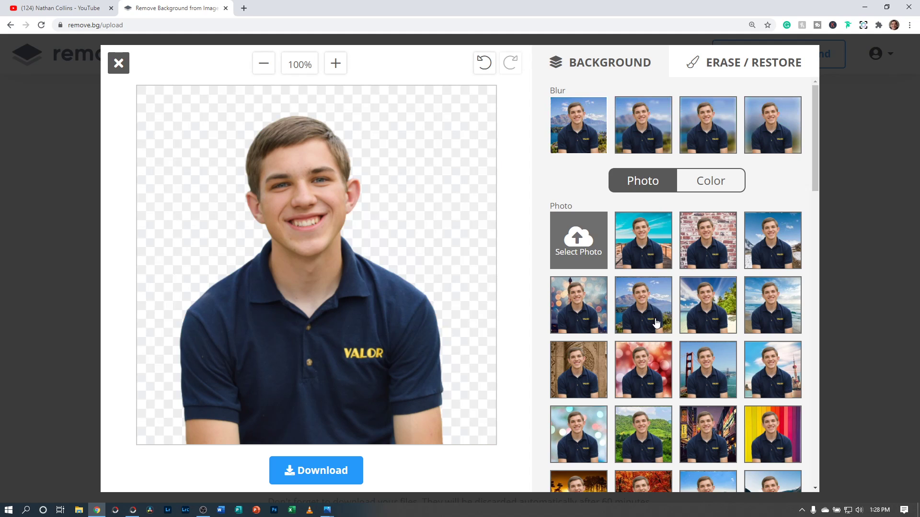
click(641, 360)
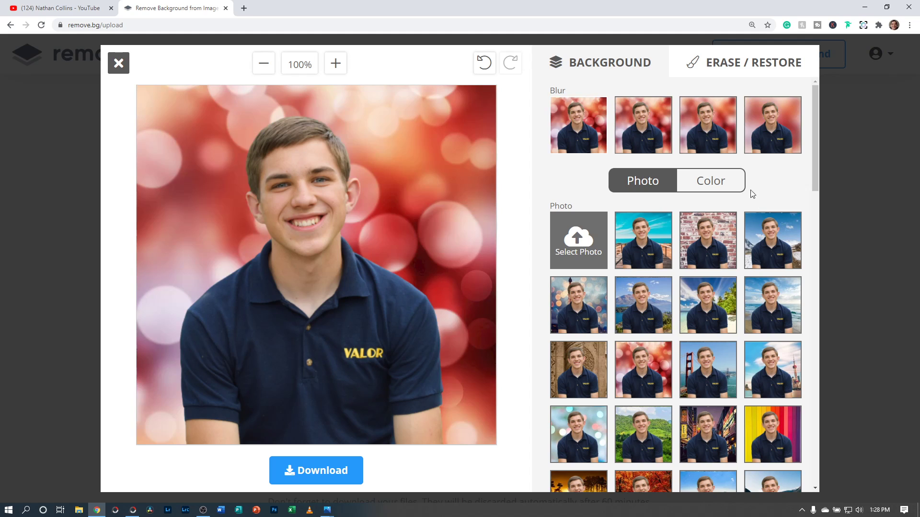
click(119, 64)
Review the credit and sign-up requirements for downloading the 3997 × 3997 full image, and dismiss the offer
click(679, 280)
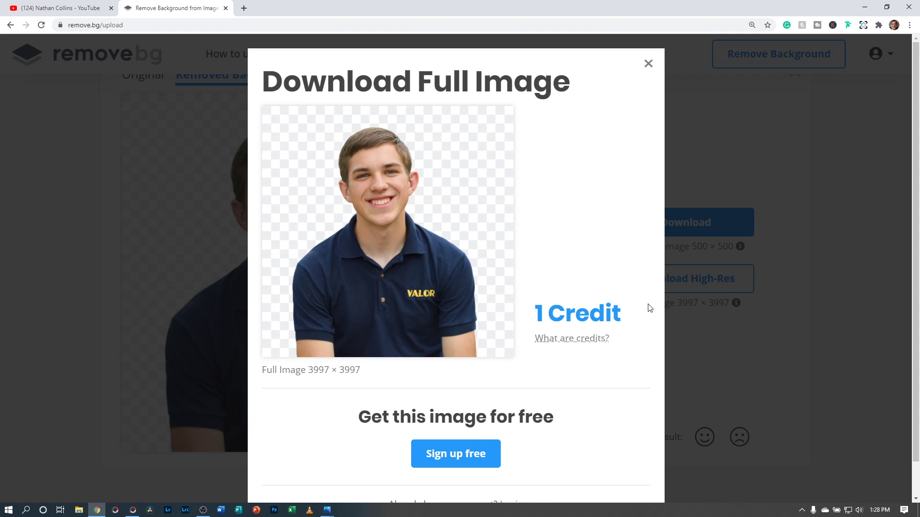
scroll(629, 313, down, 1)
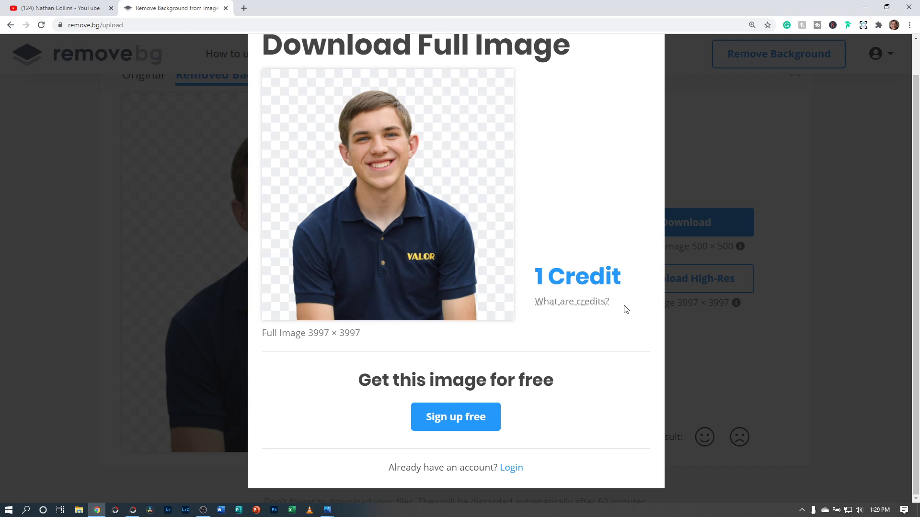
scroll(318, 198, up, 2)
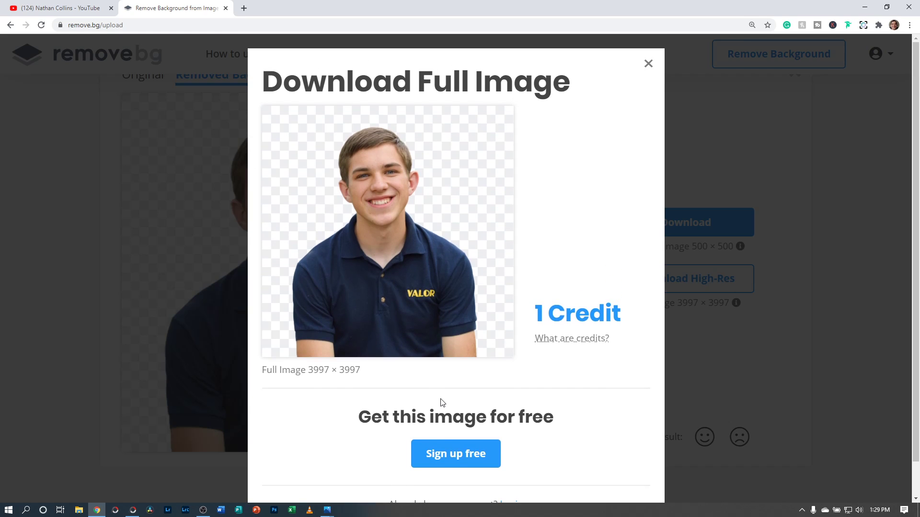
scroll(546, 358, down, 1)
scroll(538, 369, up, 1)
click(648, 64)
Review remove.bg's pricing for the free account, subscription and pay-as-you-go plans
scroll(479, 96, down, 1)
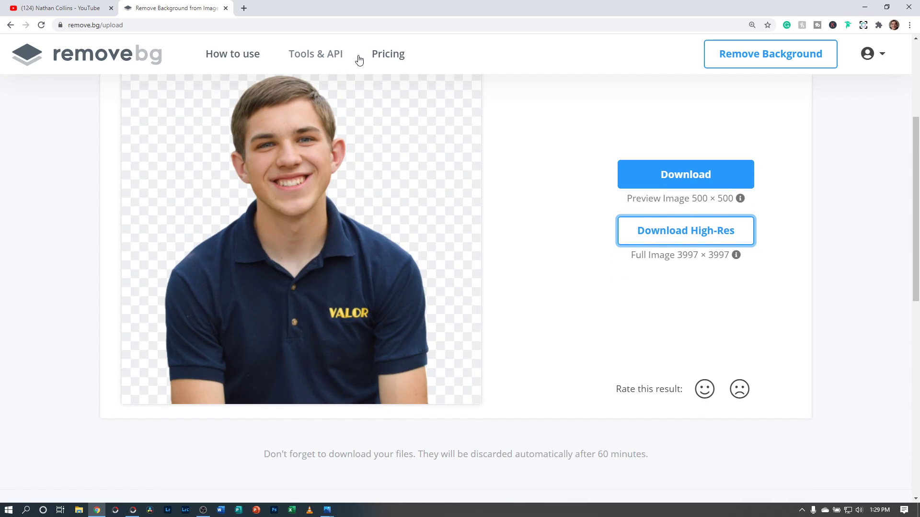
click(388, 55)
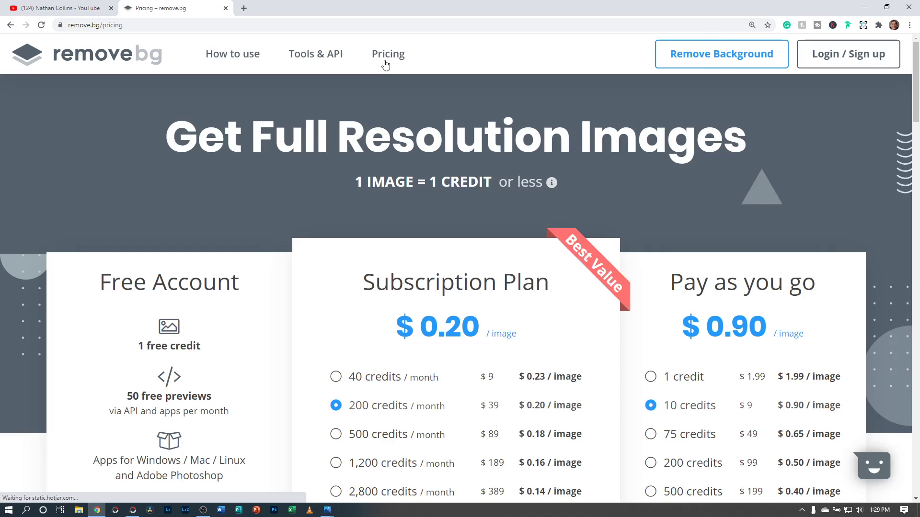
scroll(437, 142, down, 2)
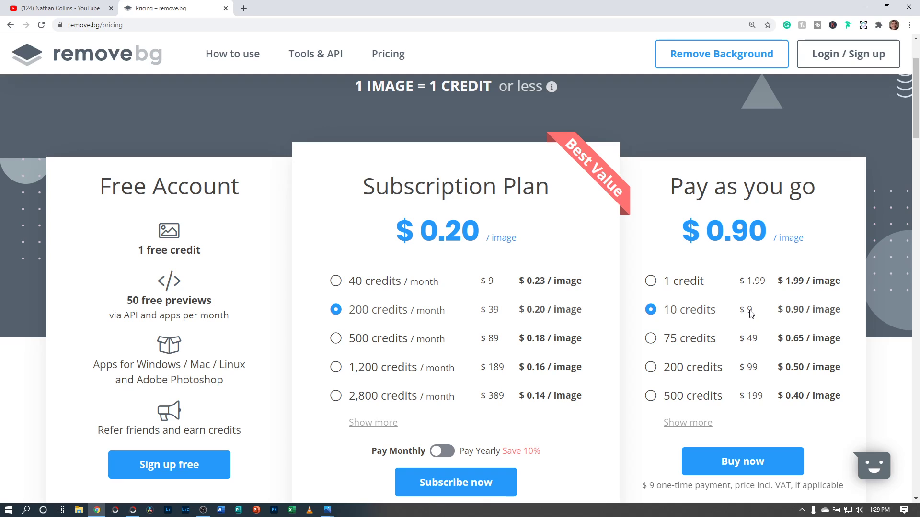
Examine the hair, face, collar and shoulder edges of the full-resolution cutout IMG_20200419_125653_954_v2-removebg.png in Photos, and return to the browser
click(867, 7)
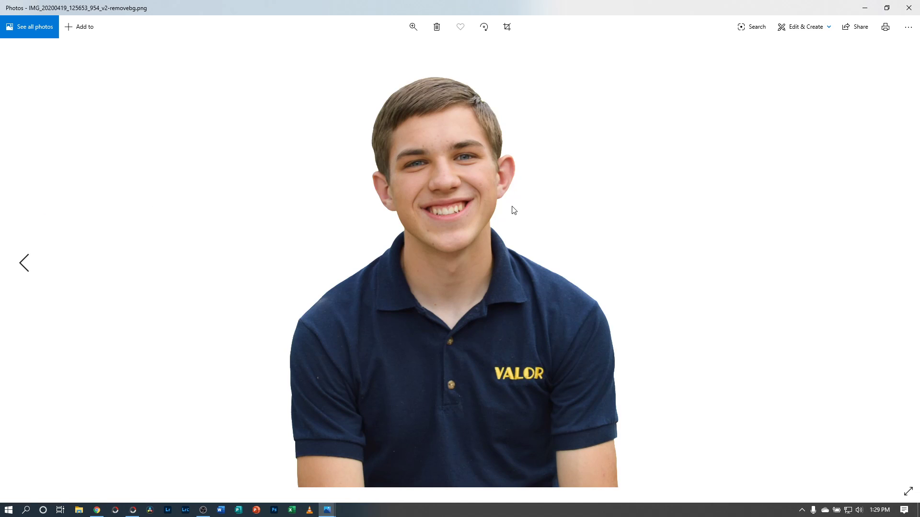
scroll(433, 171, up, 5)
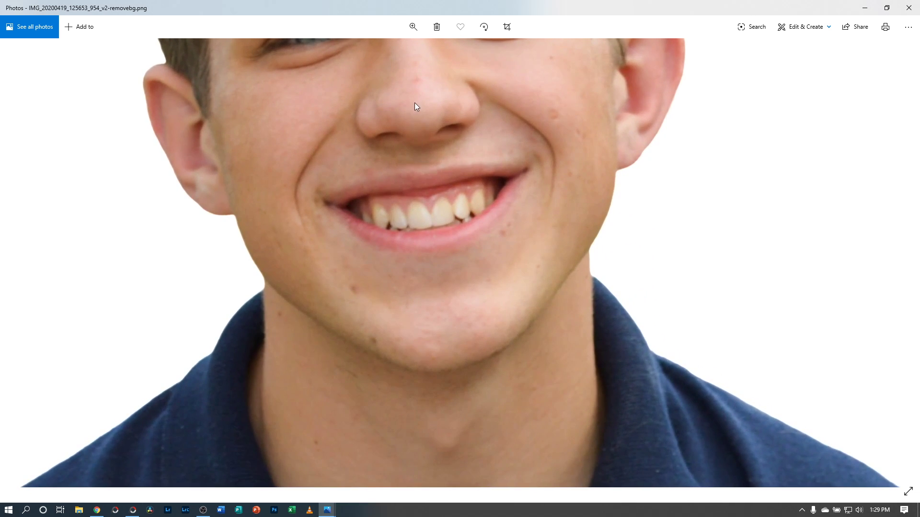
drag(415, 105, 487, 380)
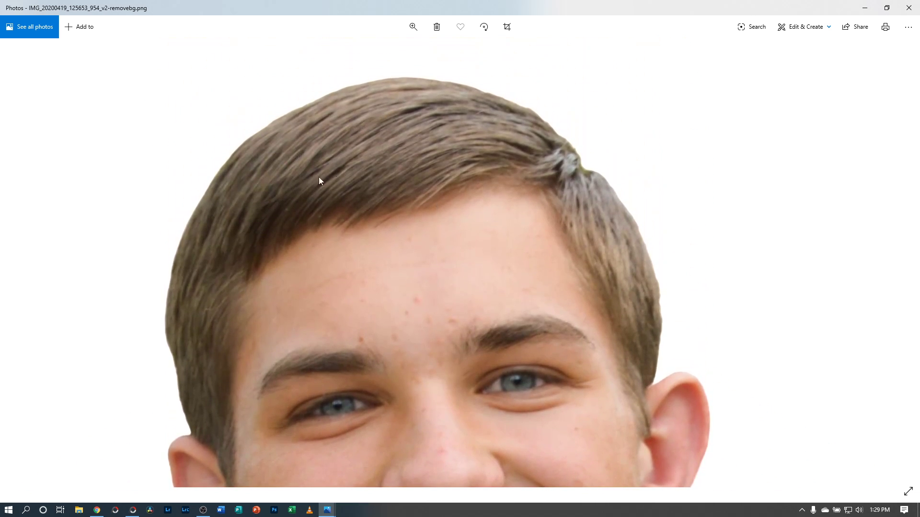
drag(523, 353, 548, 222)
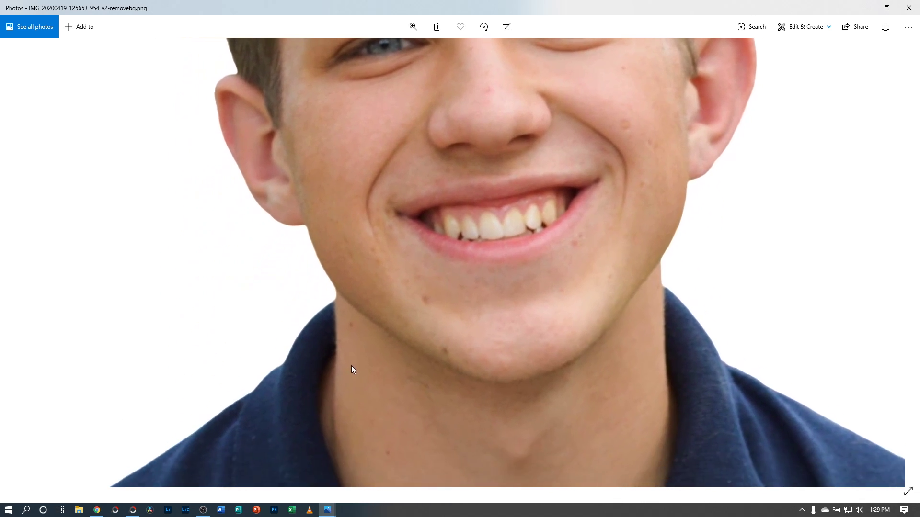
drag(351, 366, 462, 246)
drag(365, 361, 690, 267)
drag(733, 350, 514, 366)
drag(764, 254, 588, 367)
scroll(594, 373, down, 5)
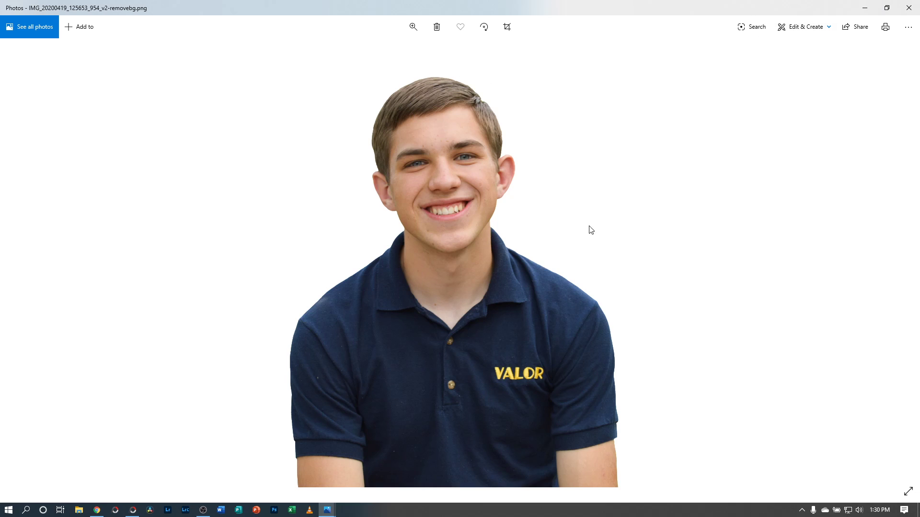
click(865, 8)
click(97, 510)
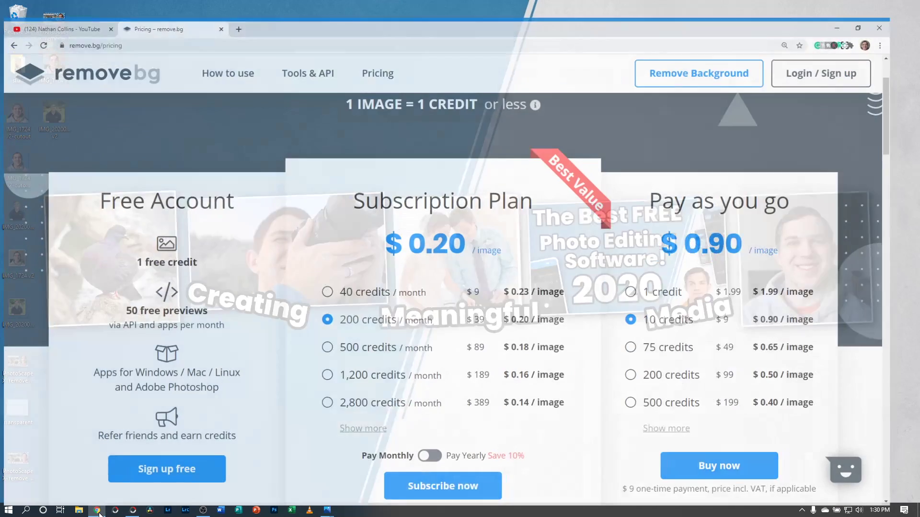
Return to the portrait's removed-background result on remove.bg and review its preview and high-res download options
click(26, 25)
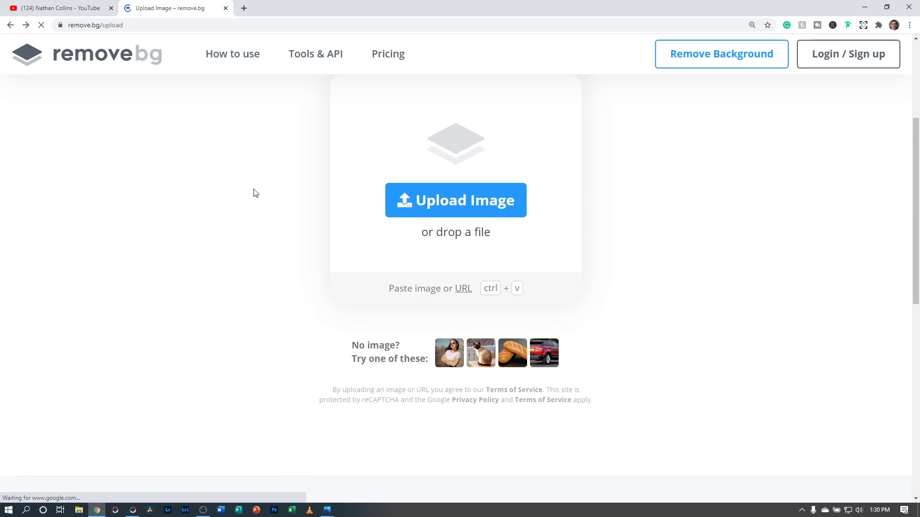
scroll(431, 355, up, 1)
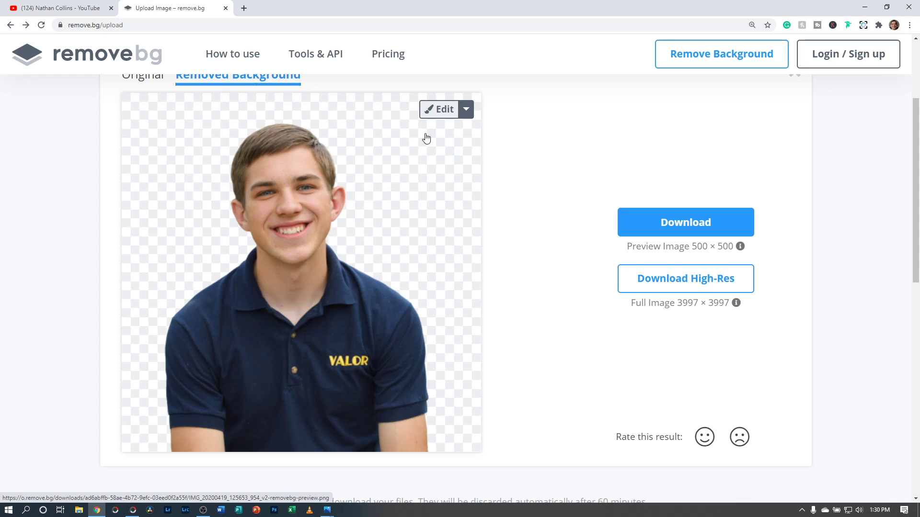
click(865, 8)
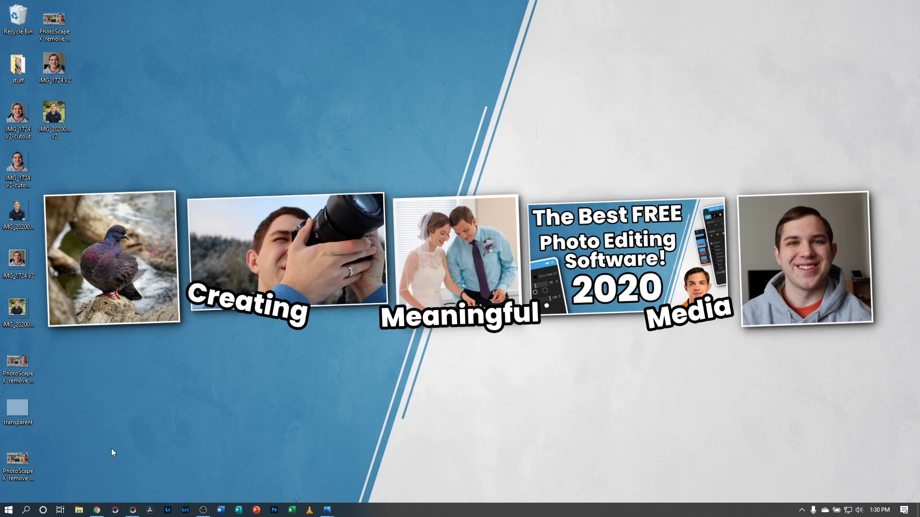
Switch to PhotoScape X Pro and open the original grey-hoodie portrait in Cut Out with the Magic Eraser active
mouse_move(133, 514)
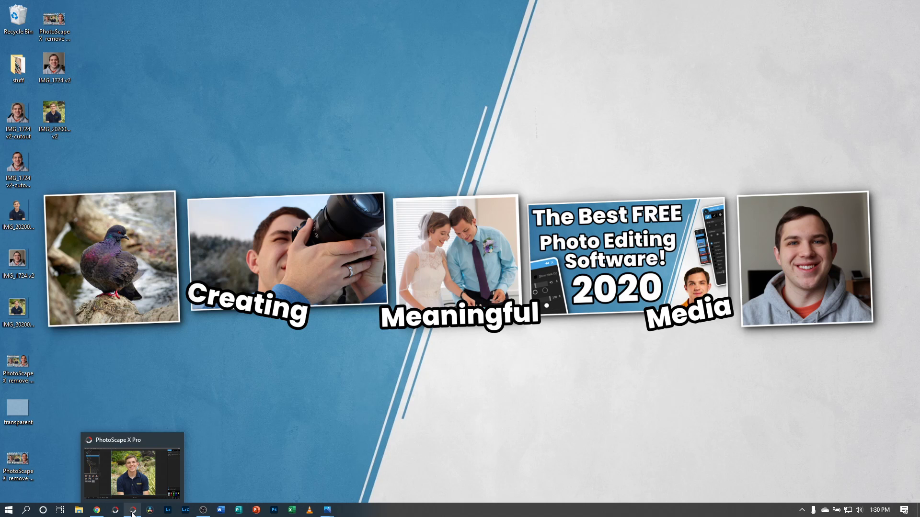
click(133, 511)
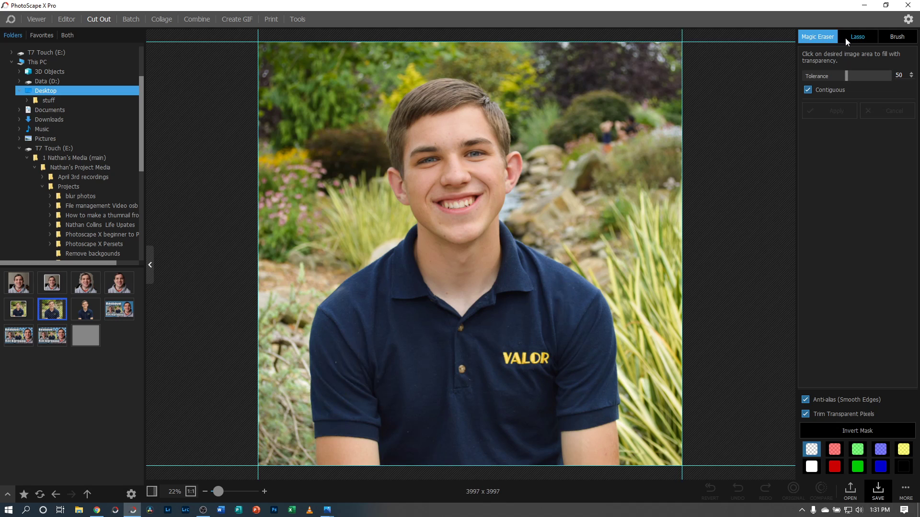
click(898, 37)
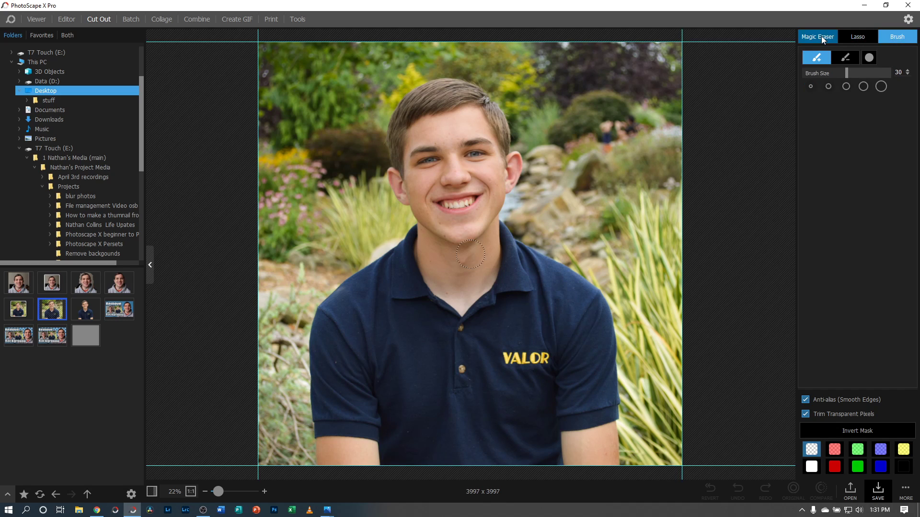
click(822, 38)
click(17, 285)
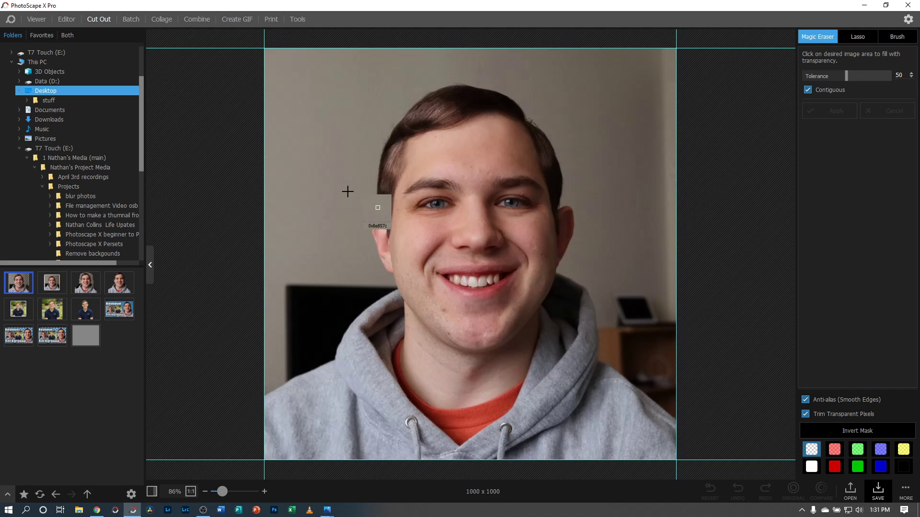
Erase most of the wall, monitor and cabinet behind the grey-hoodie portrait using the Magic Eraser at a tolerance of 26
click(294, 69)
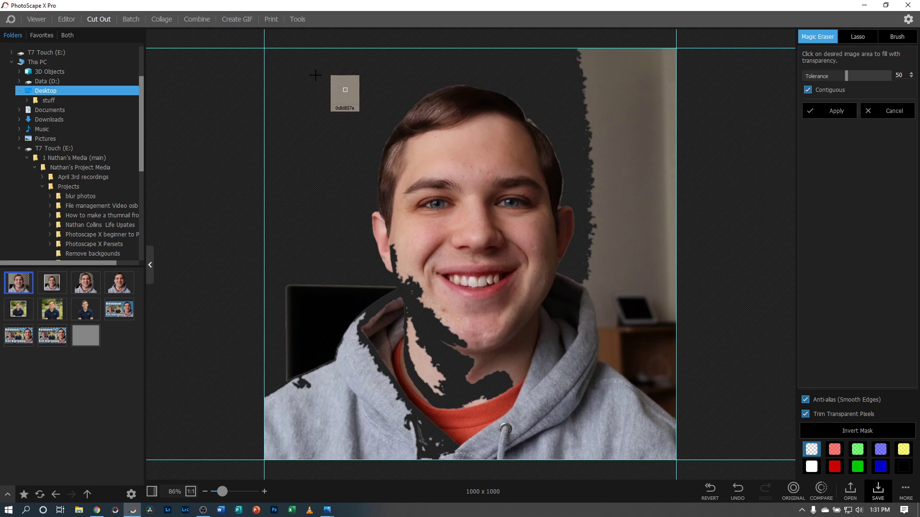
key(ctrl+z)
drag(847, 76, 825, 76)
click(284, 60)
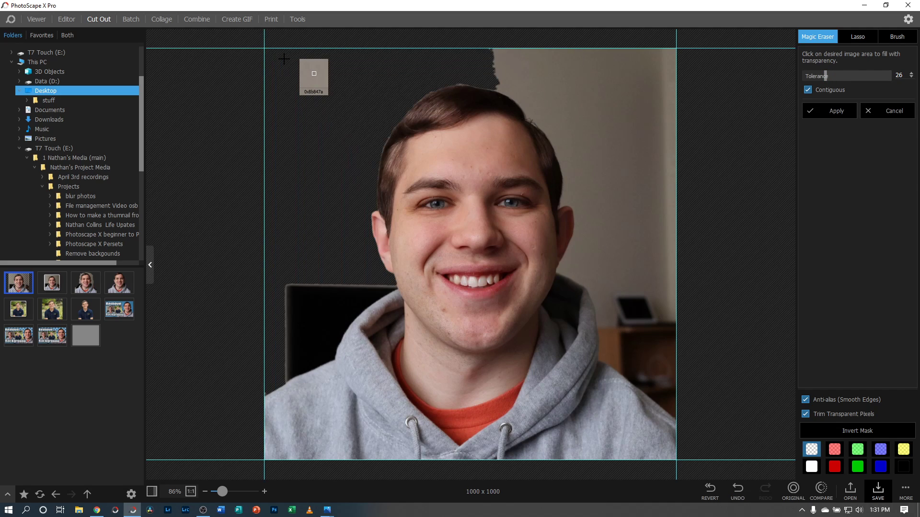
click(653, 62)
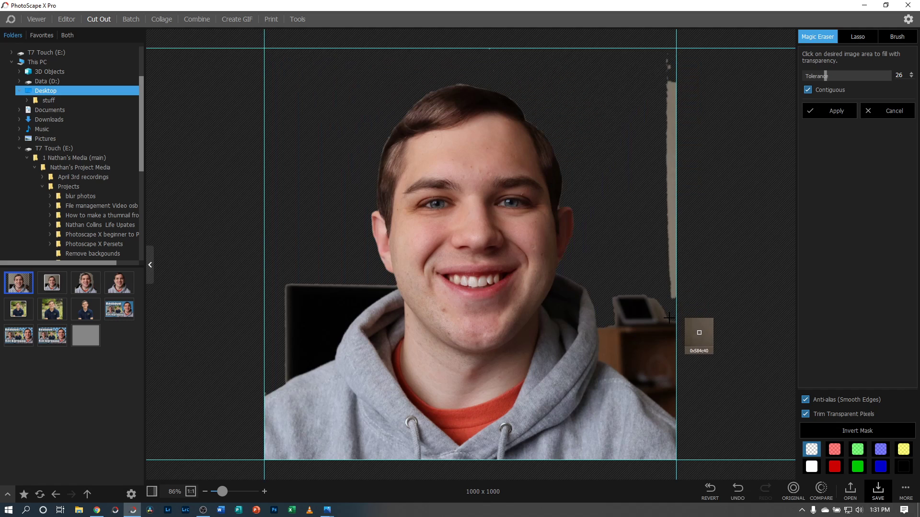
click(661, 336)
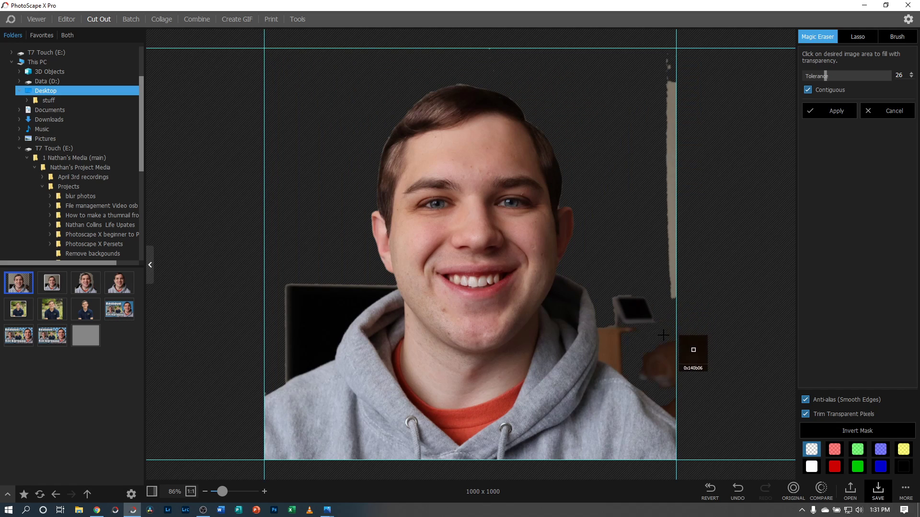
click(289, 303)
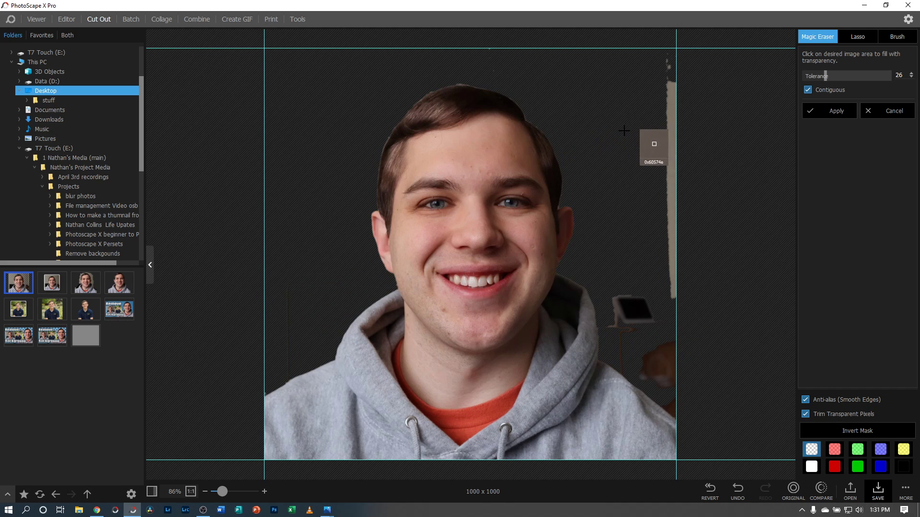
Brush away the leftover specks and fringe around the top of the hair at brush size 30
scroll(542, 186, up, 5)
drag(769, 442, 764, 431)
click(897, 37)
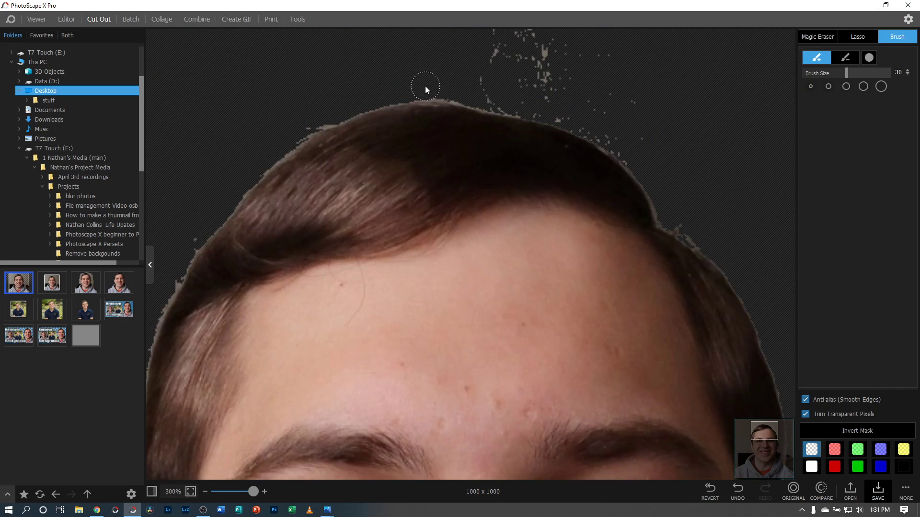
drag(541, 56, 510, 44)
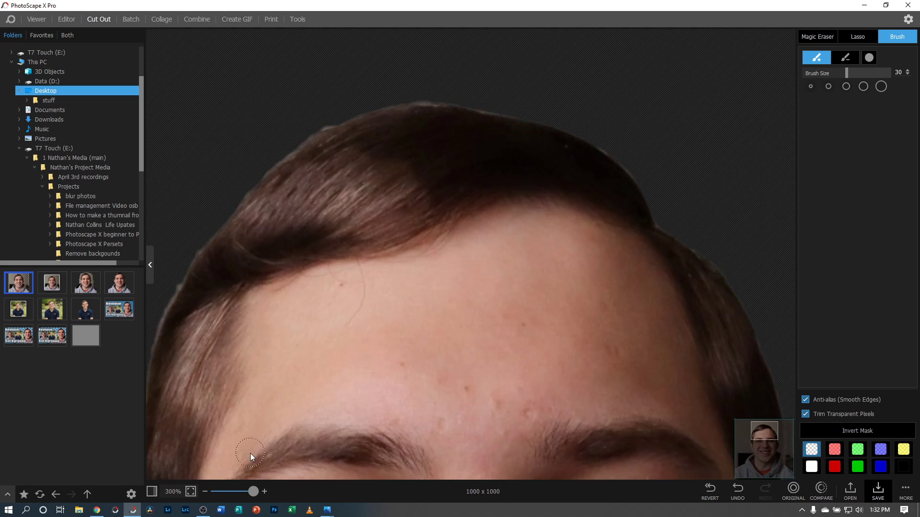
Set the brush size to 60 and erase the wall strip, tablet, specks above the head and monitor outline
drag(251, 492, 220, 492)
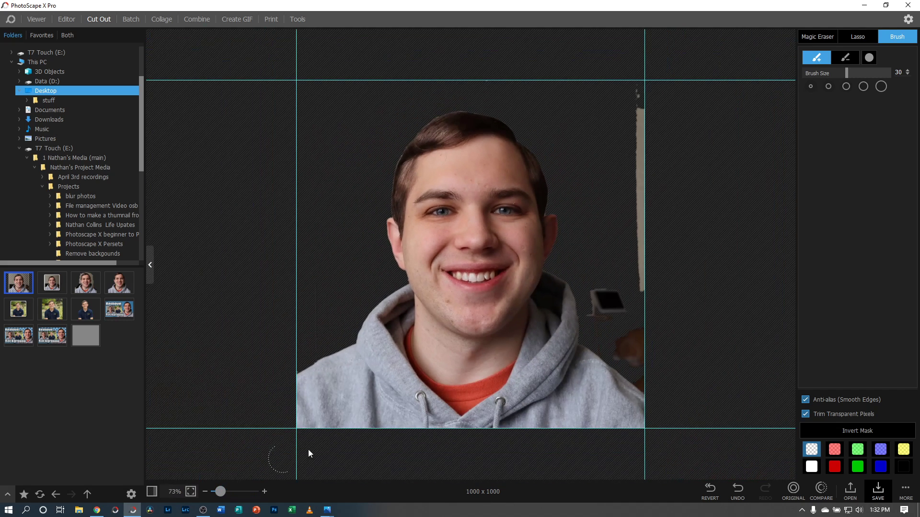
drag(854, 71, 887, 73)
mouse_move(624, 95)
mouse_down()
mouse_move(640, 120)
mouse_move(637, 305)
mouse_up()
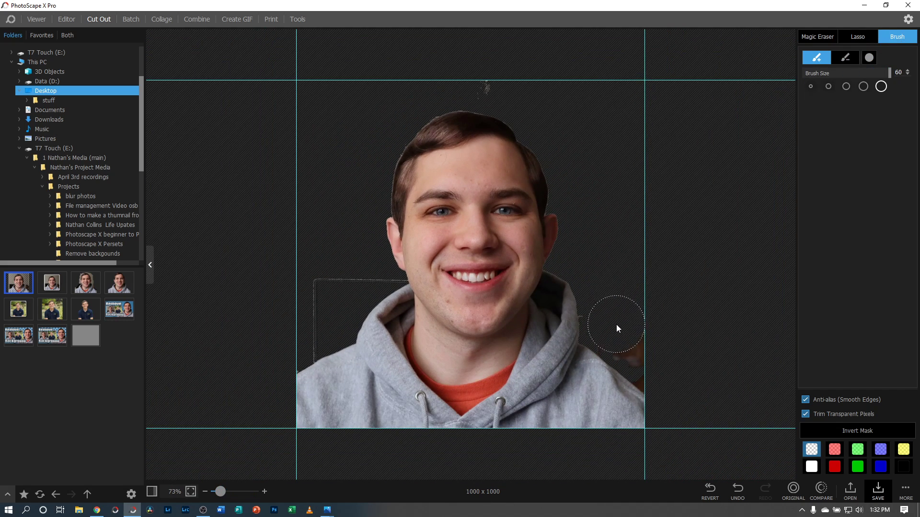
click(484, 70)
click(309, 311)
drag(333, 280, 336, 277)
Open the finished grey-hoodie and navy-polo cutouts and examine their hair, ear and shoulder edges
click(120, 283)
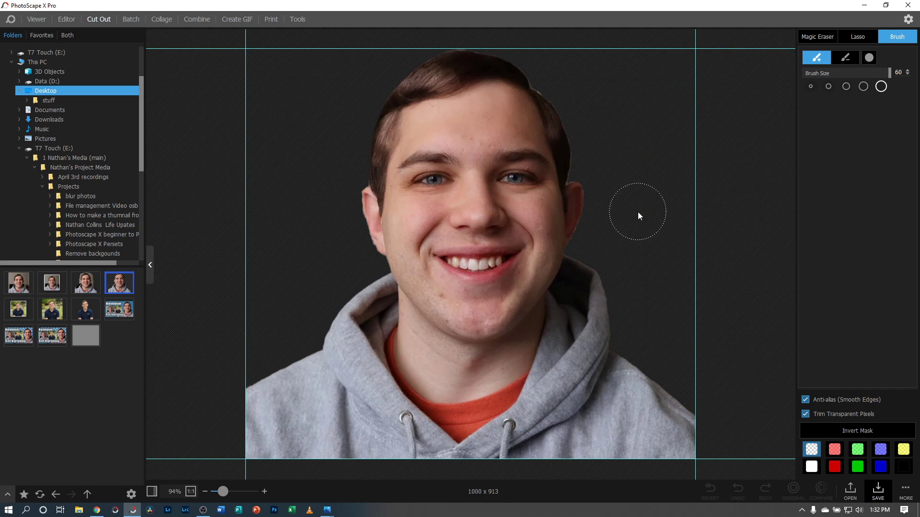
scroll(637, 212, down, 4)
scroll(637, 212, up, 2)
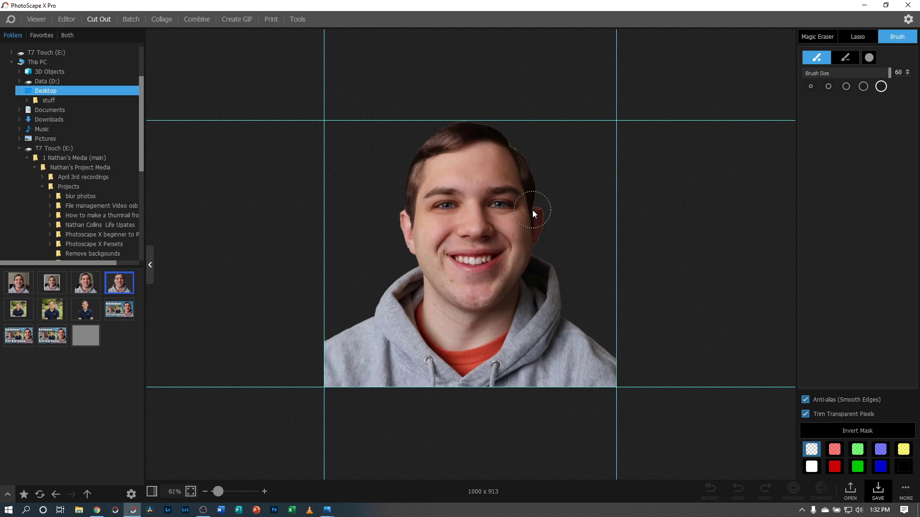
click(85, 308)
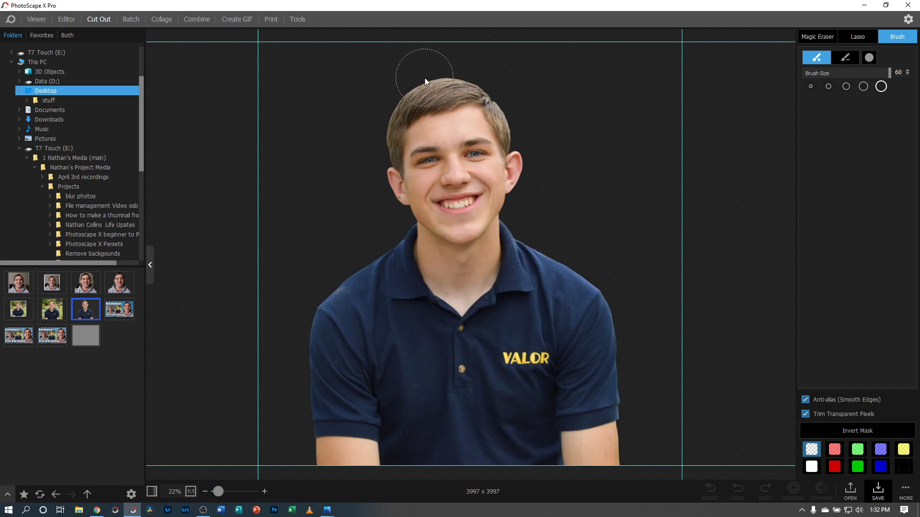
scroll(466, 178, up, 5)
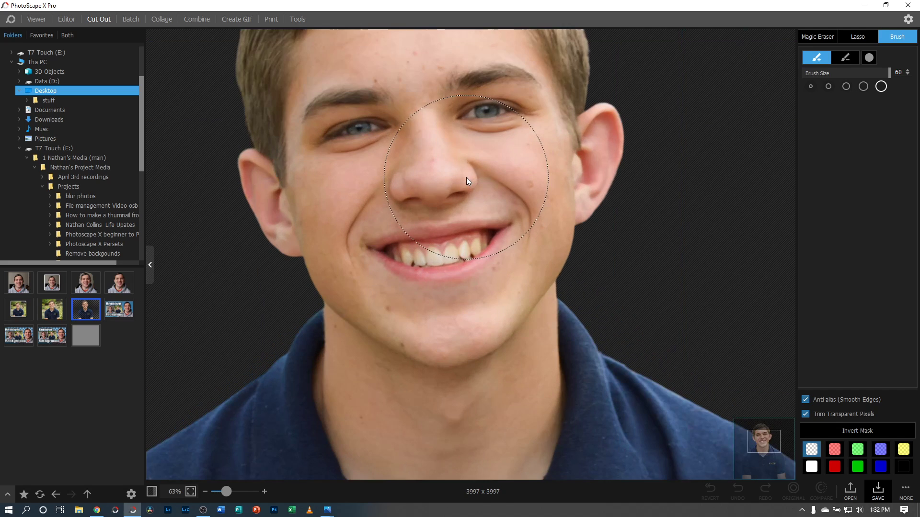
scroll(467, 178, down, 5)
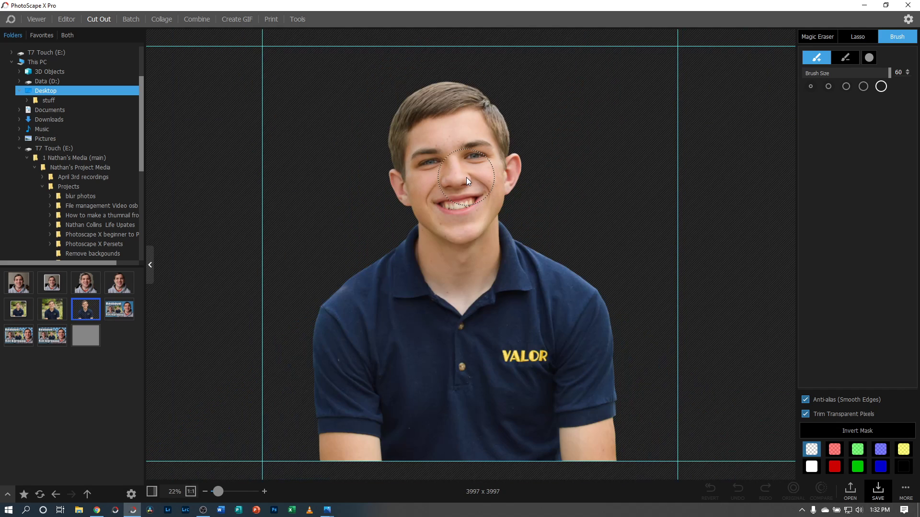
Open the original garden portrait and roughly brush away the background around the head and shoulders at size 60
click(52, 309)
mouse_move(273, 68)
mouse_down()
mouse_move(251, 307)
mouse_move(278, 456)
mouse_move(272, 328)
mouse_up()
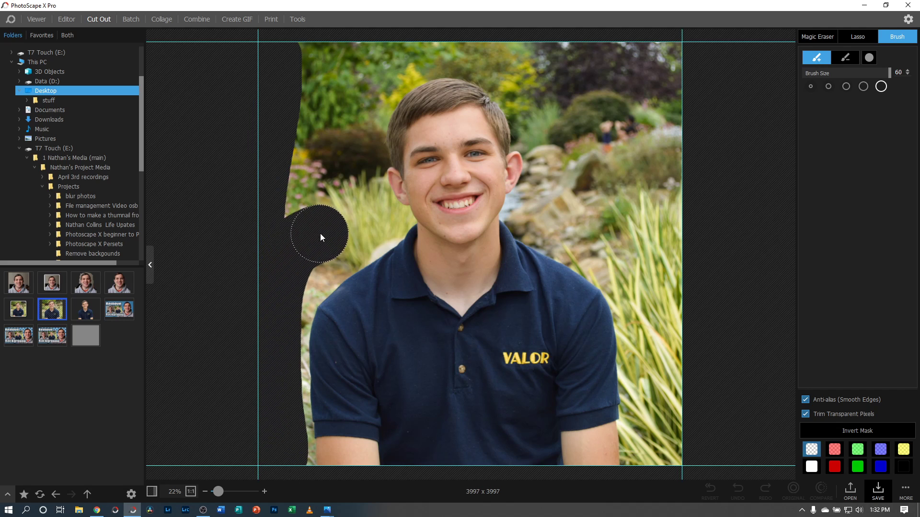
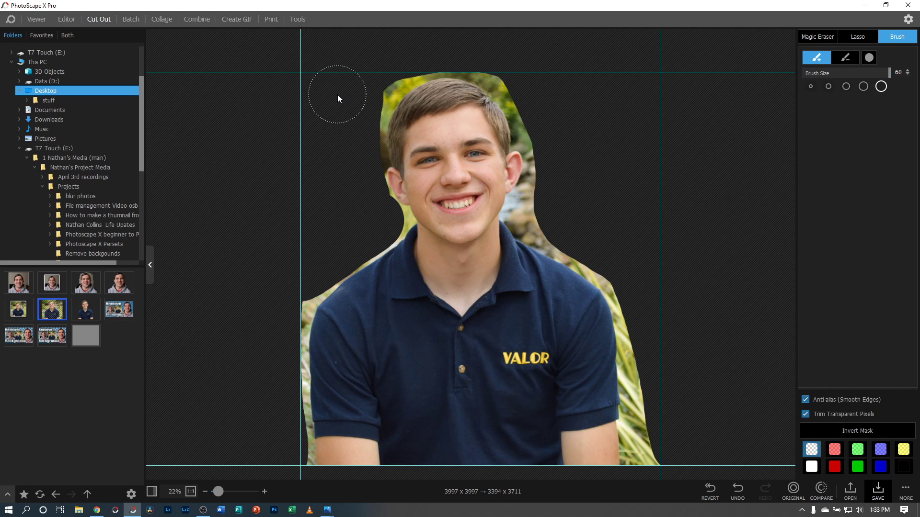
Compare the manual cutout with the remove.bg result, close PhotoScape X Pro and return to the browser
click(97, 510)
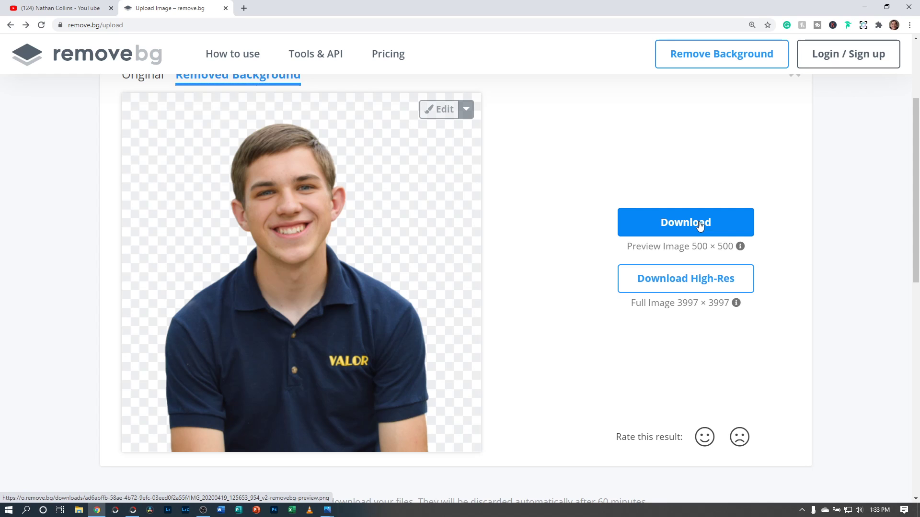
click(865, 7)
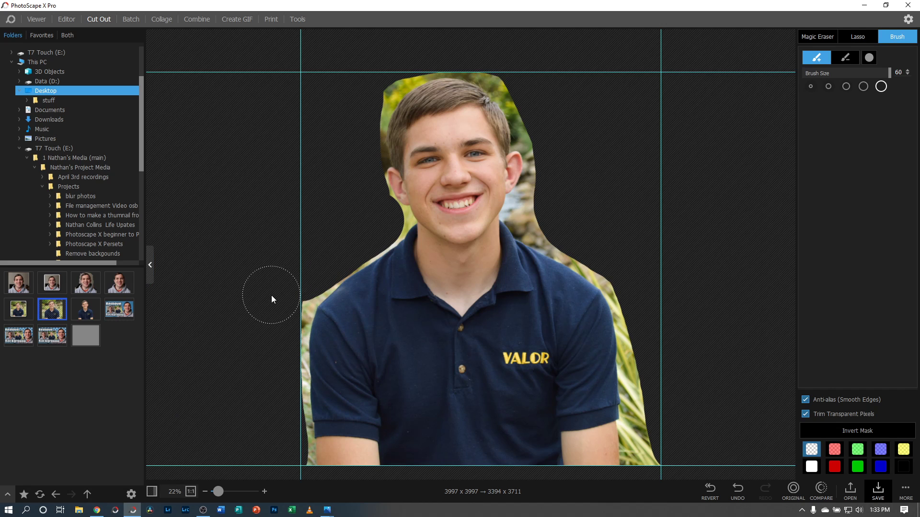
click(908, 5)
click(97, 509)
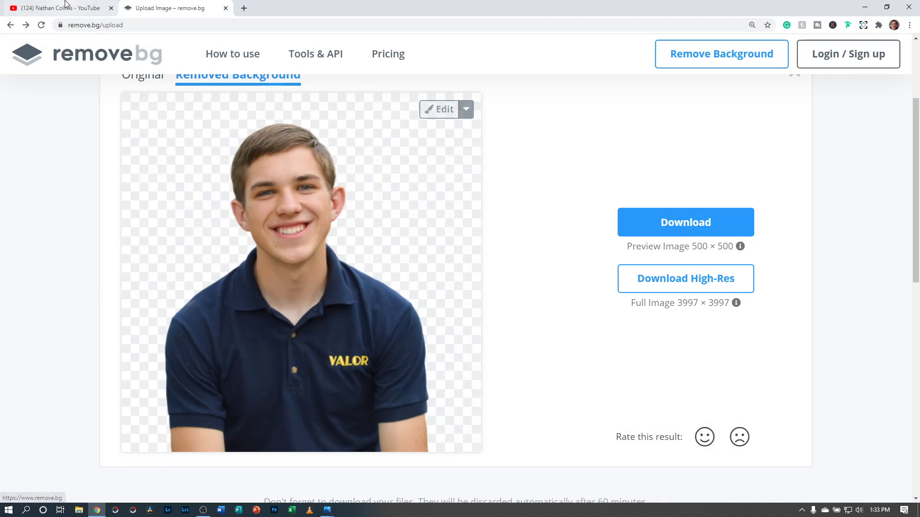
Switch to the YouTube channel page and look over its banner, uploads and PhotoScape X tutorials
click(65, 4)
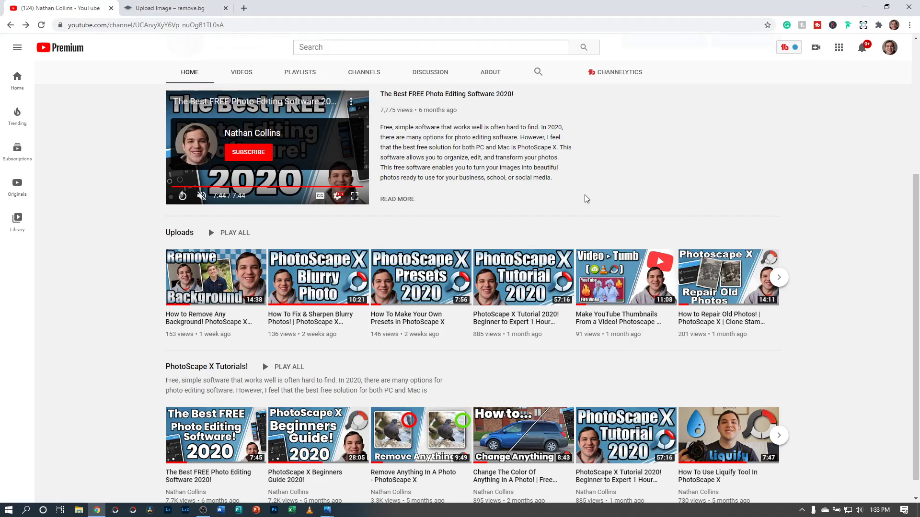
scroll(713, 194, up, 2)
scroll(713, 194, up, 2)
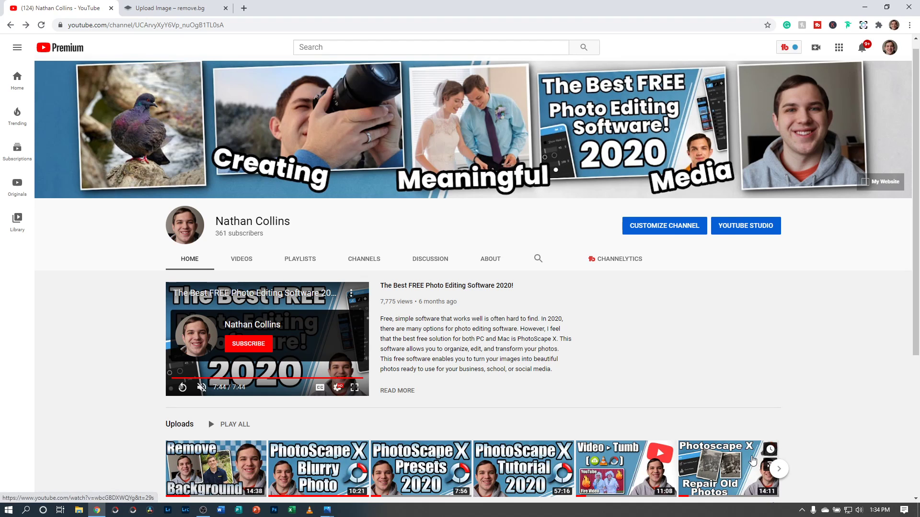
scroll(752, 459, down, 2)
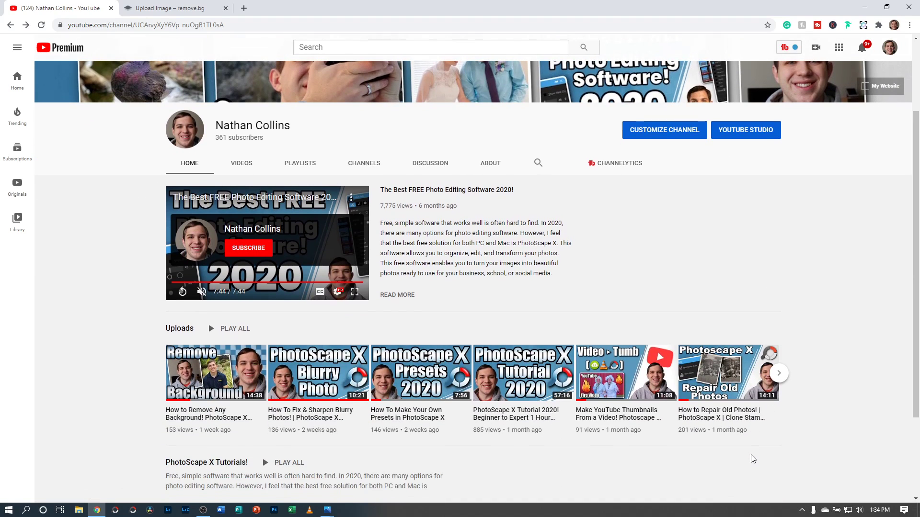